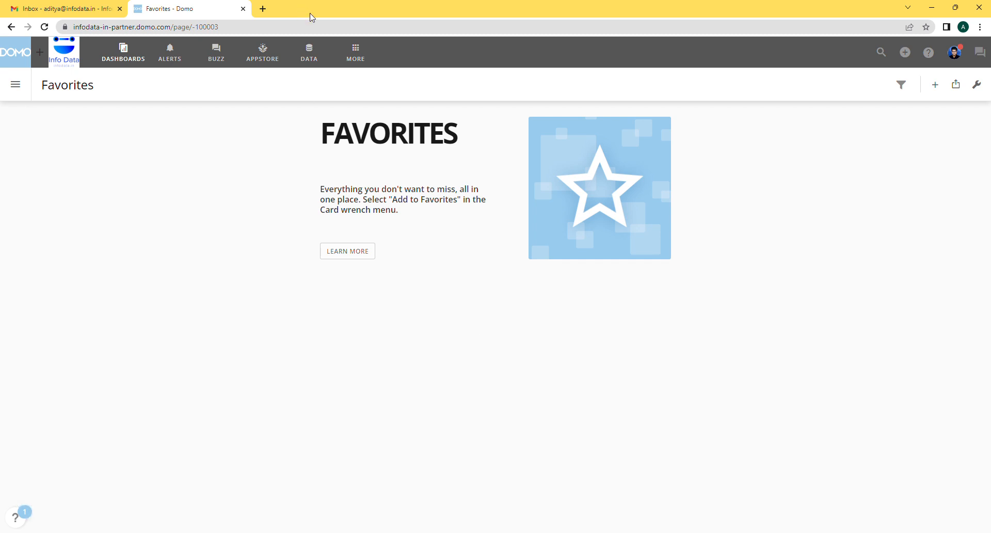
# Start a new spreadsheet upload dataset and load the Sales by Store Upload CSV file.
pyautogui.click(310, 52)
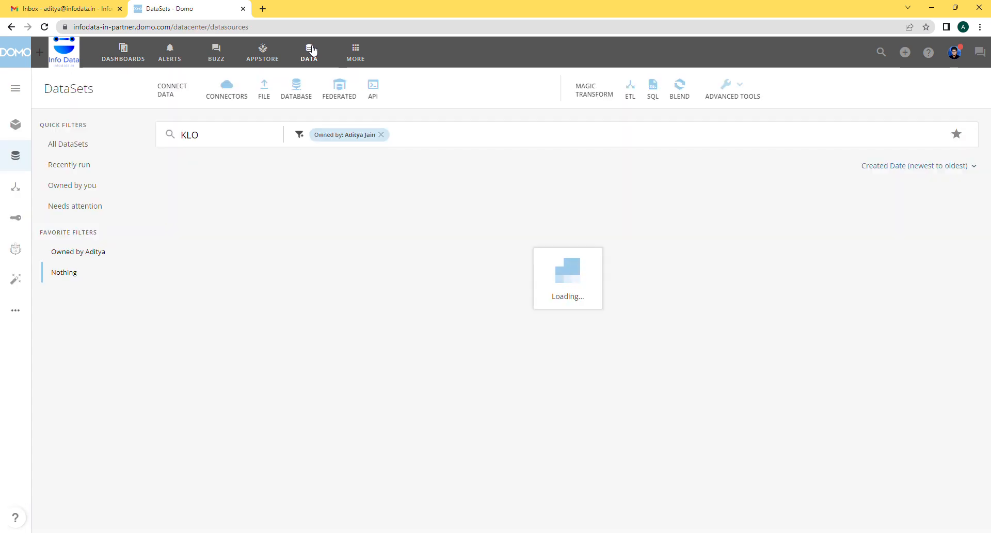
pyautogui.click(269, 88)
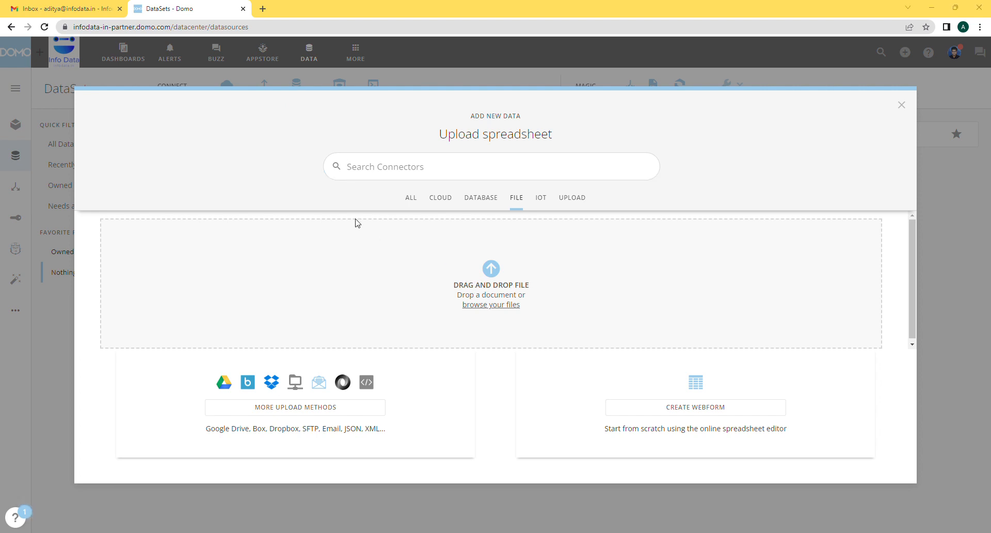
pyautogui.click(474, 247)
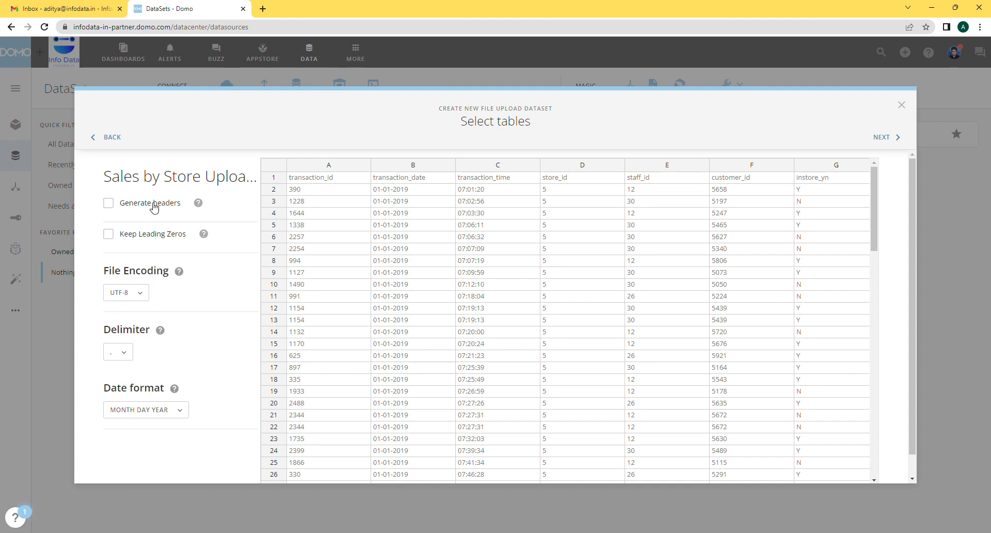
# Try the Generate headers option, switch it back off, and look through the available file encodings.
pyautogui.click(113, 207)
pyautogui.click(109, 207)
pyautogui.click(147, 292)
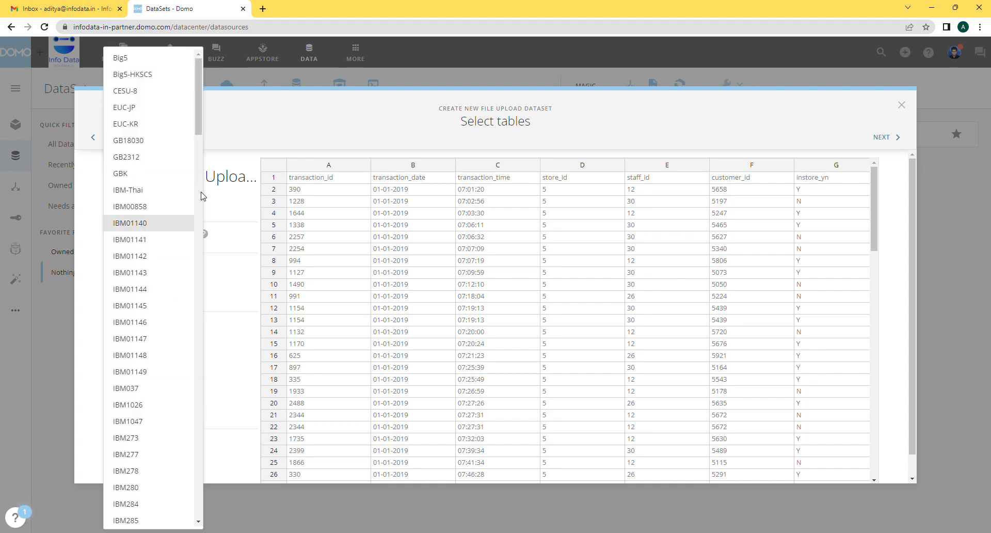
pyautogui.click(243, 308)
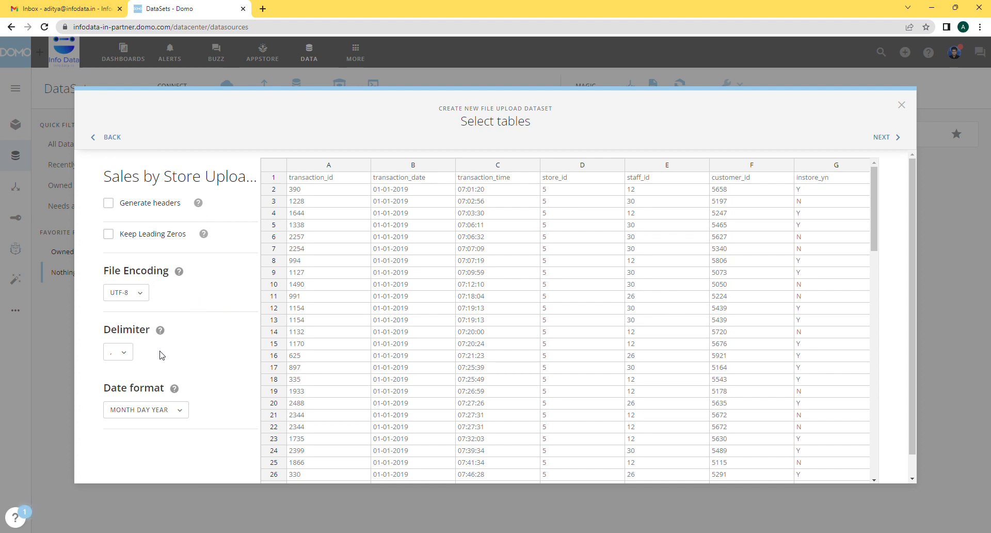
# Try the "other" delimiter, restore the comma delimiter, and review the date format choices.
pyautogui.click(132, 353)
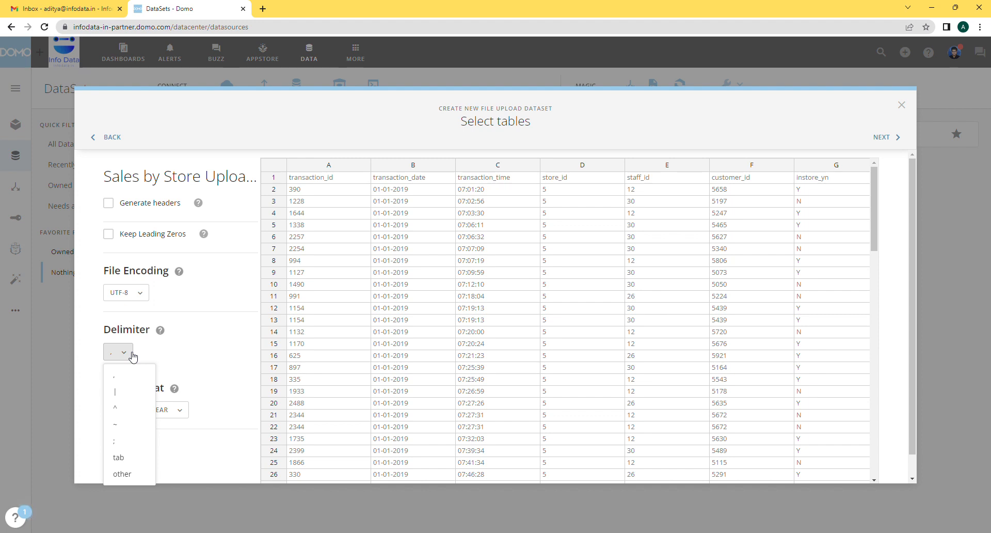
pyautogui.click(149, 473)
pyautogui.click(139, 386)
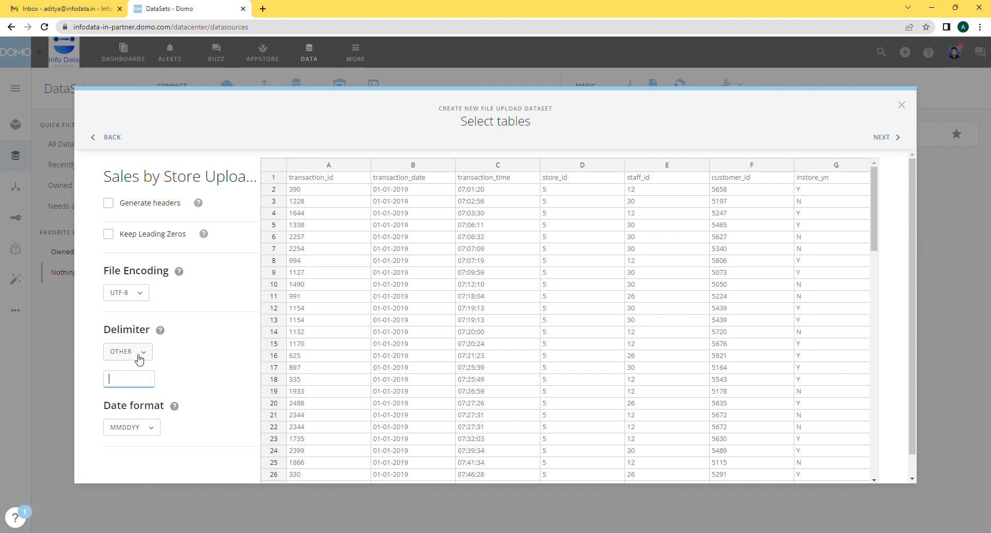
pyautogui.click(139, 358)
pyautogui.click(140, 378)
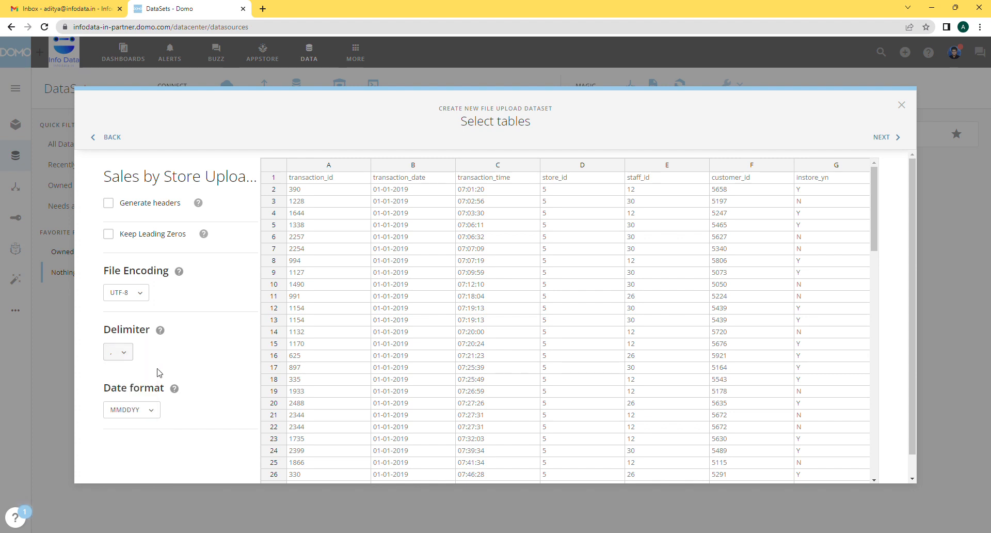
pyautogui.click(152, 413)
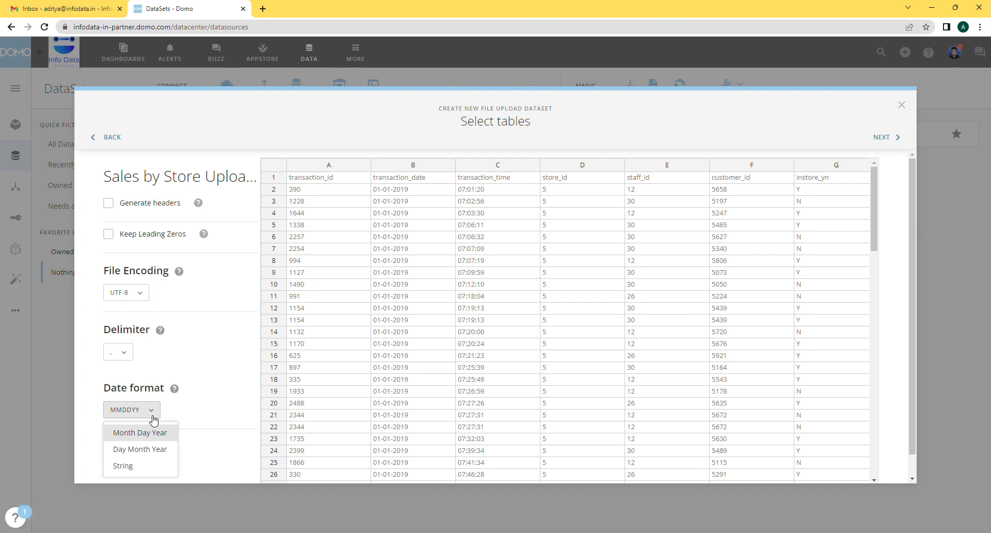
pyautogui.click(210, 367)
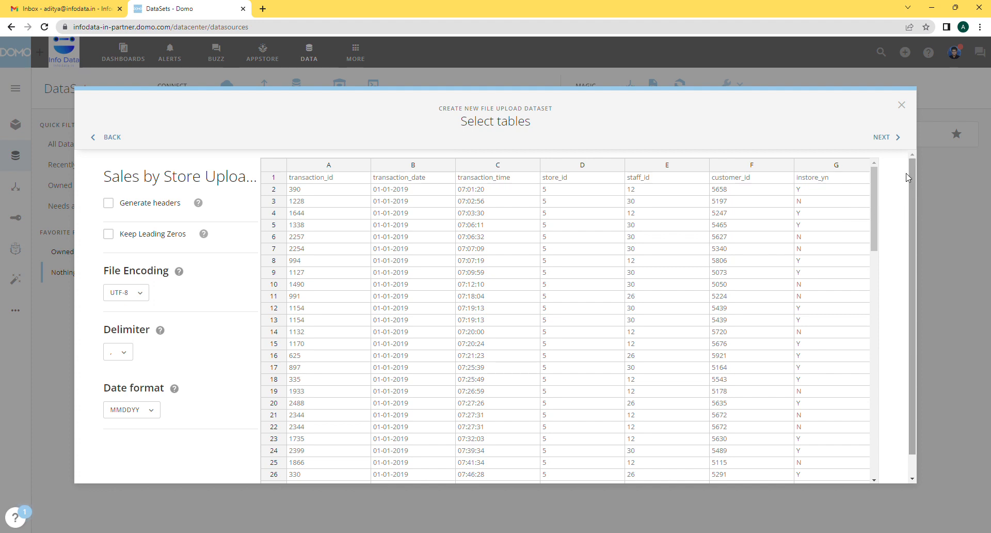
# Save and run the CSV dataset as Sales by Store Upload.csv and display its data table.
pyautogui.click(895, 138)
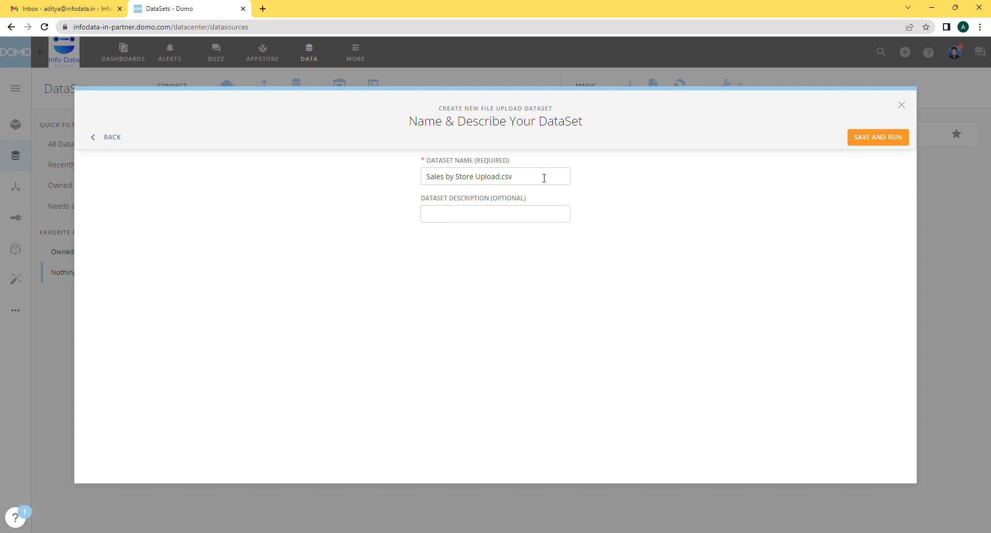
pyautogui.click(517, 226)
pyautogui.click(879, 143)
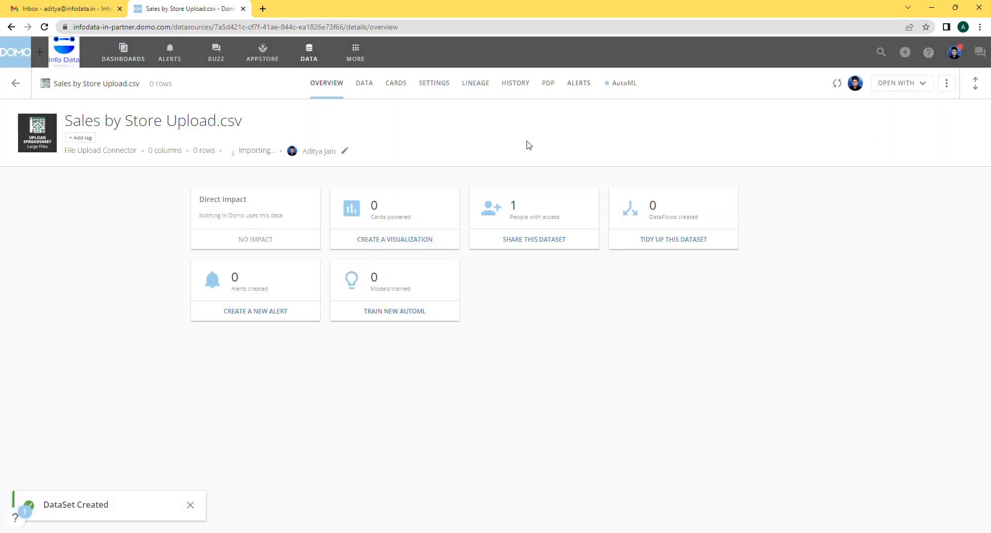
pyautogui.click(365, 88)
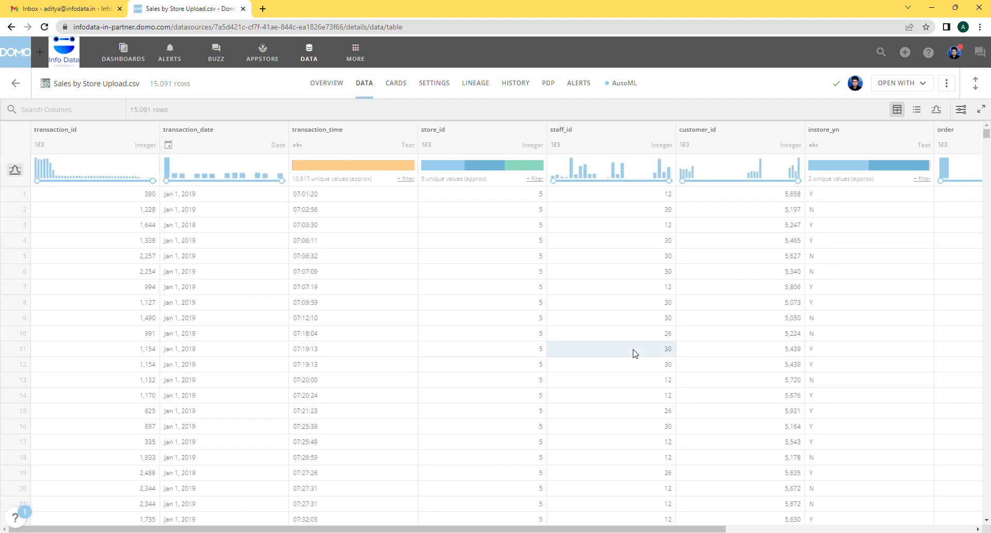
pyautogui.moveTo(310, 179)
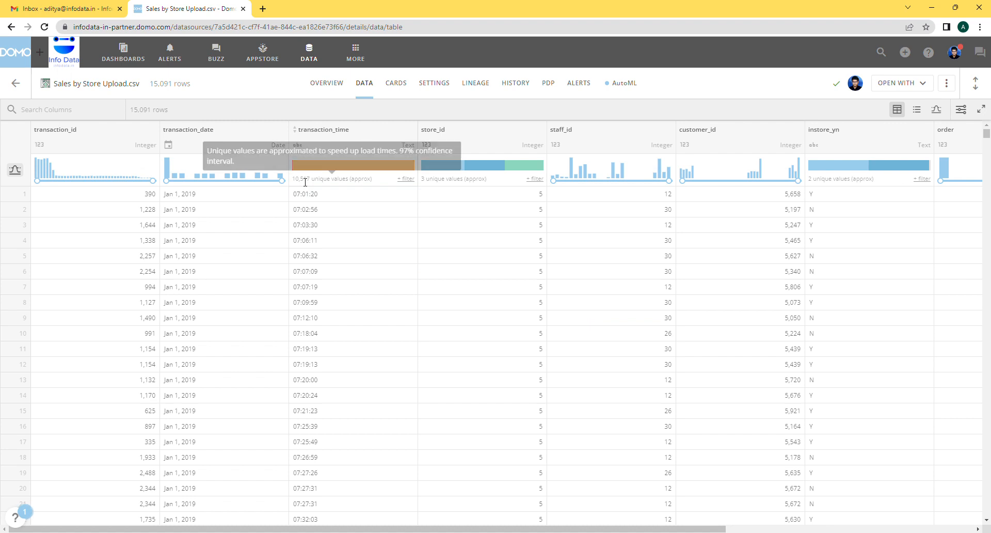
# Start another data upload, search the connectors for "json" and choose the JSON No Code Connector.
pyautogui.click(314, 60)
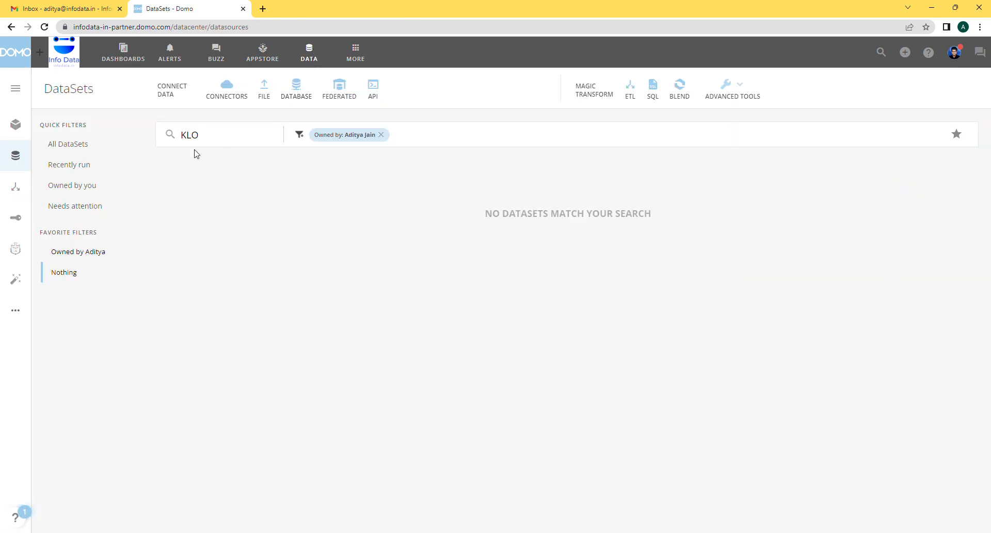
pyautogui.click(266, 91)
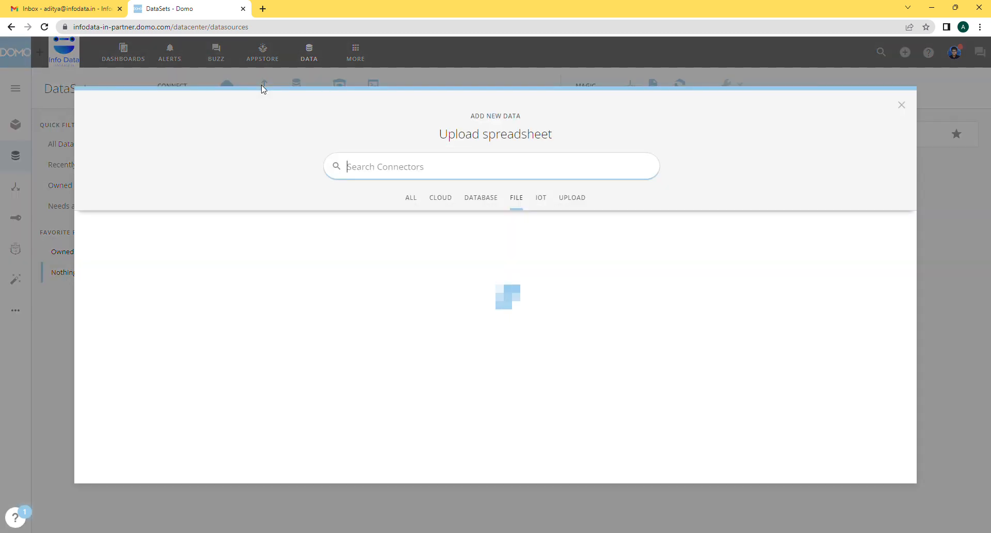
pyautogui.click(462, 167)
pyautogui.write('json')
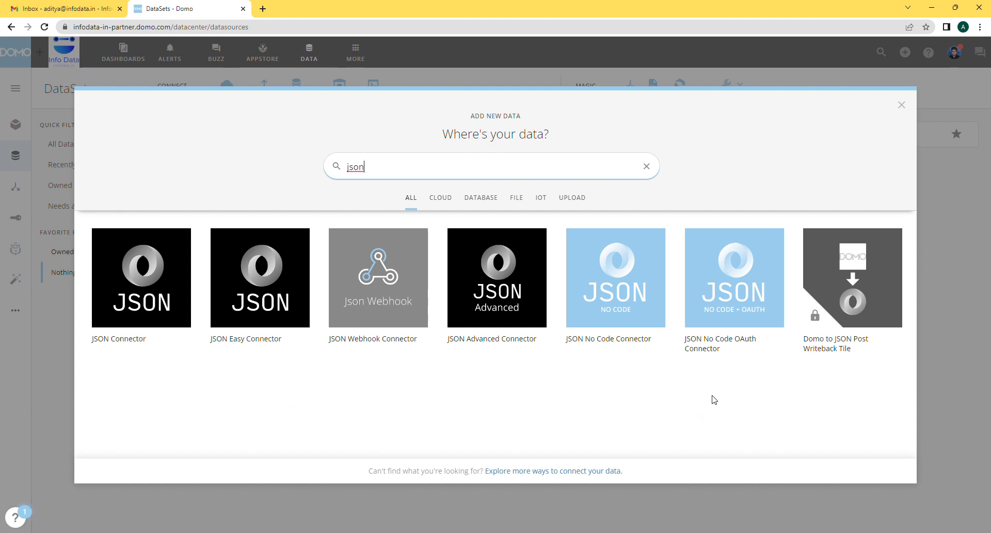
pyautogui.click(621, 302)
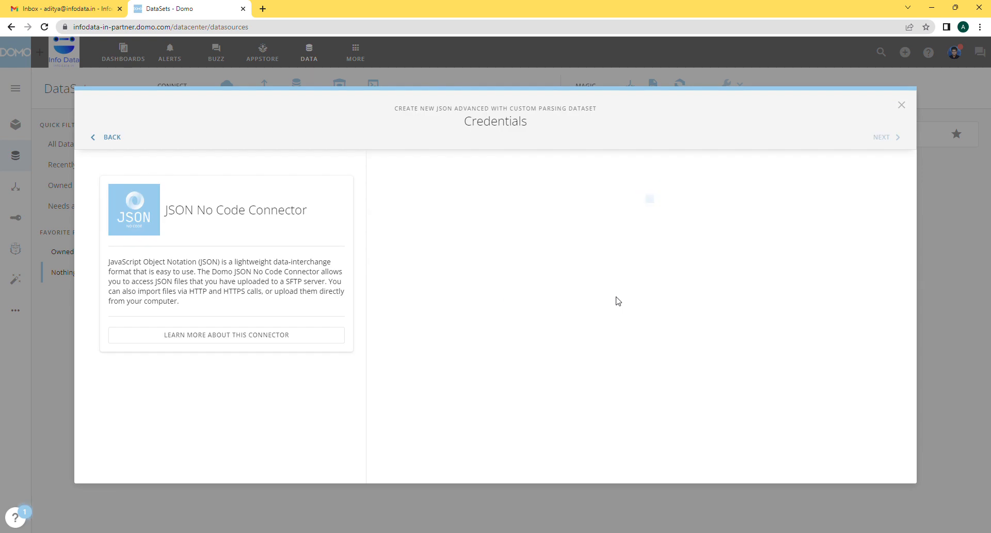
# Use the existing JSON Account as the connector's credentials and continue to data selection.
pyautogui.click(447, 198)
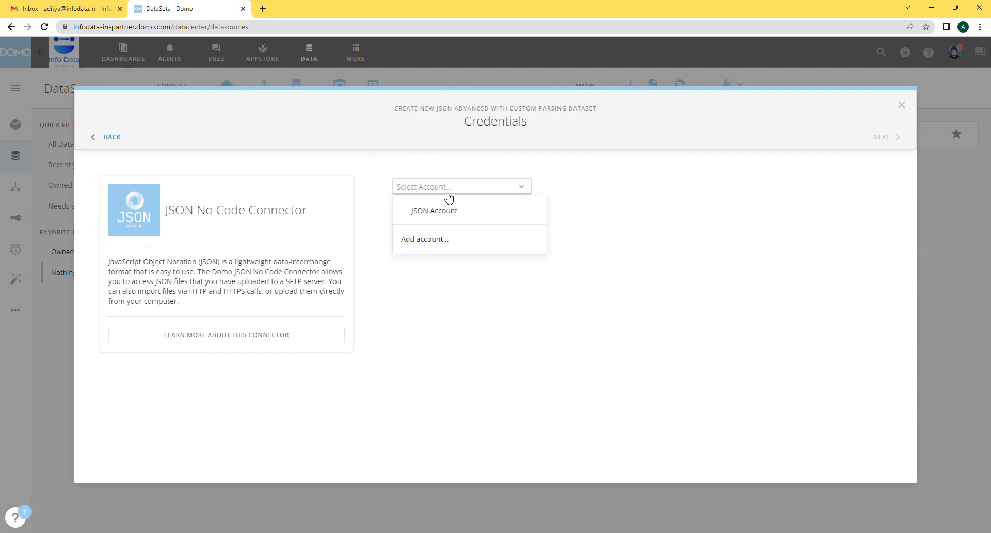
pyautogui.click(472, 212)
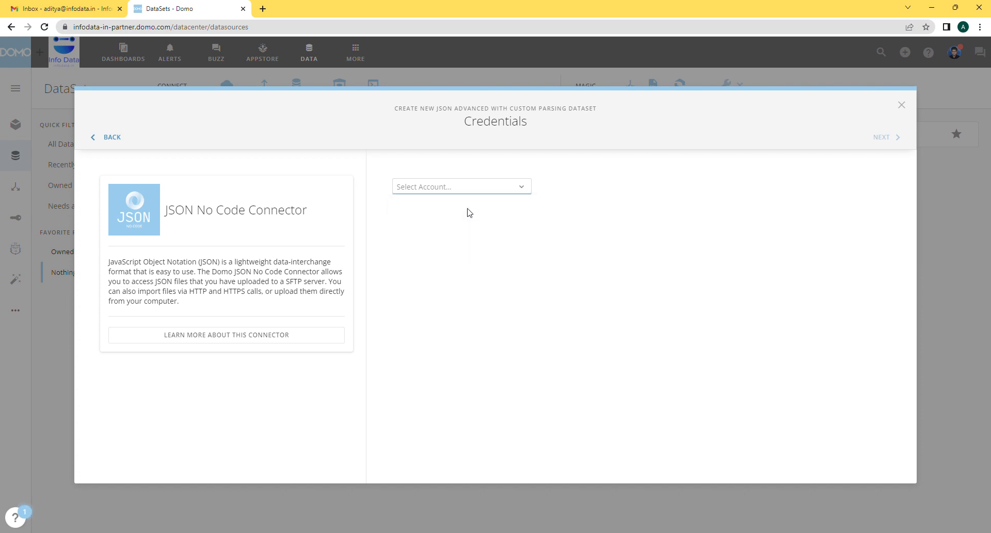
pyautogui.click(879, 137)
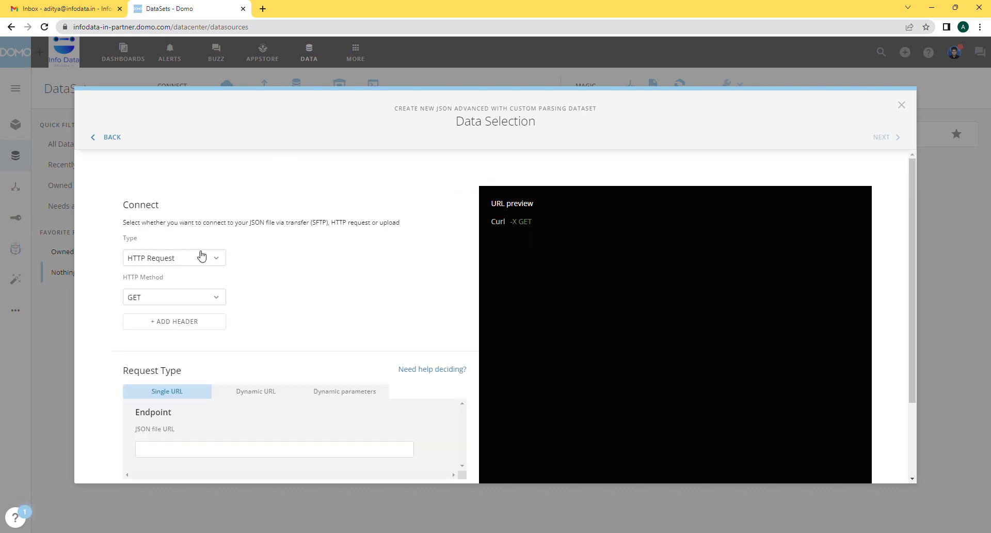
# Set the connection type to Upload file containing JSON data and upload the JSON file.
pyautogui.click(201, 261)
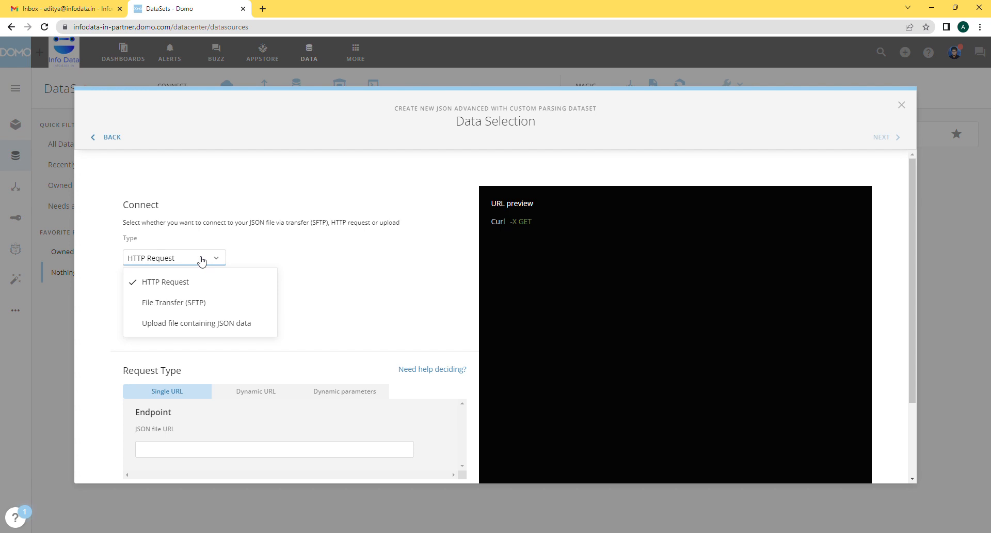
pyautogui.click(217, 311)
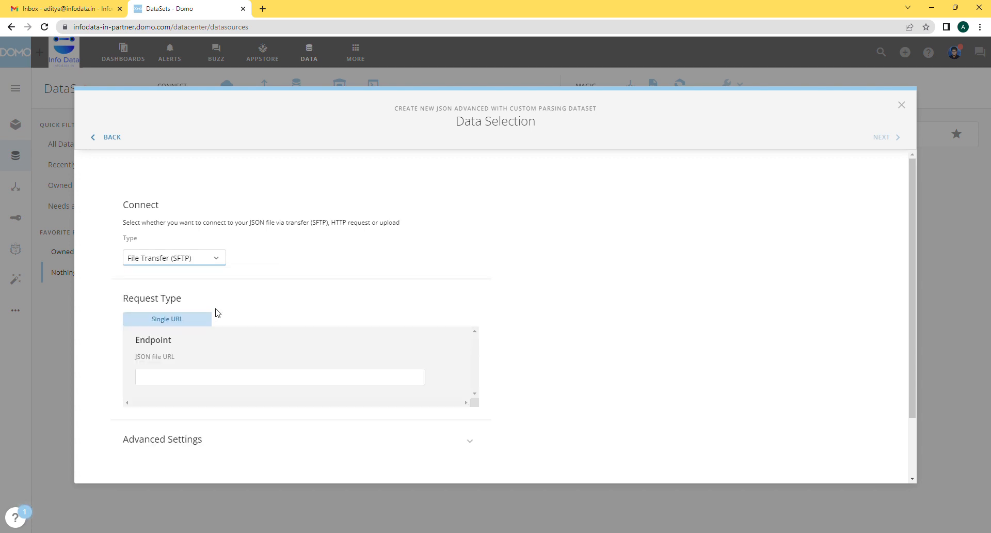
pyautogui.click(217, 262)
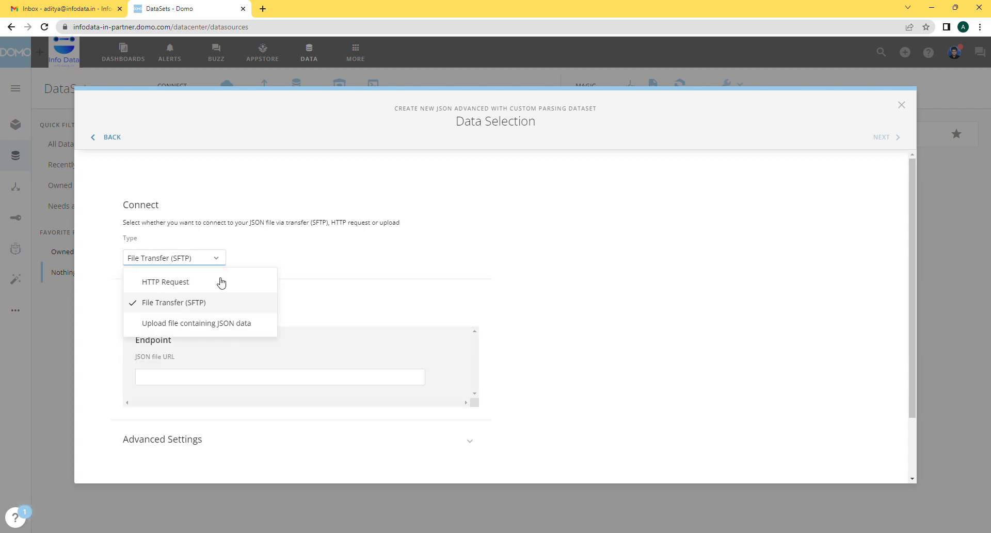
pyautogui.click(225, 323)
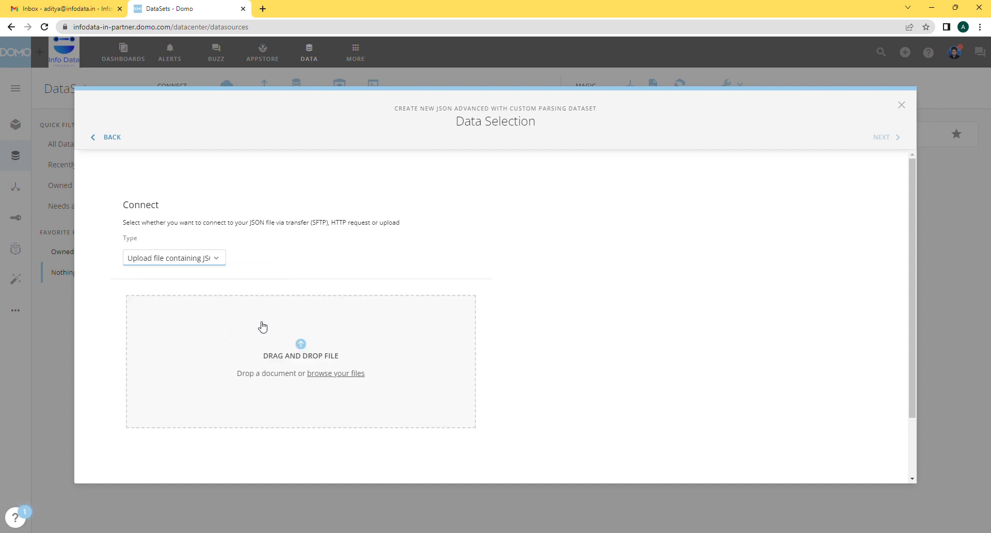
pyautogui.click(351, 379)
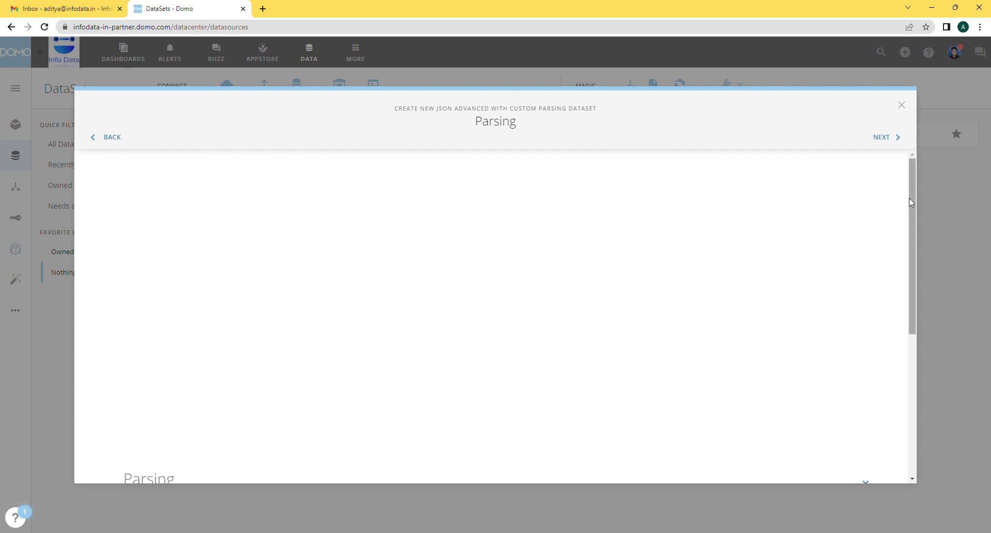
# Drop the store_id column from the JSON data in the Parsing section and continue to the schema settings.
pyautogui.scroll(-5, 913, 307)
pyautogui.click(865, 219)
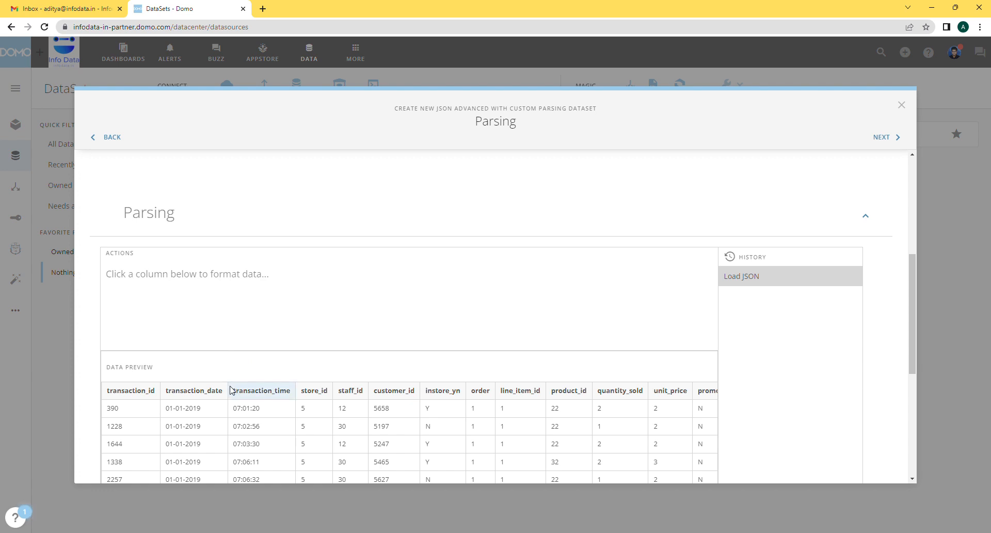
pyautogui.click(144, 397)
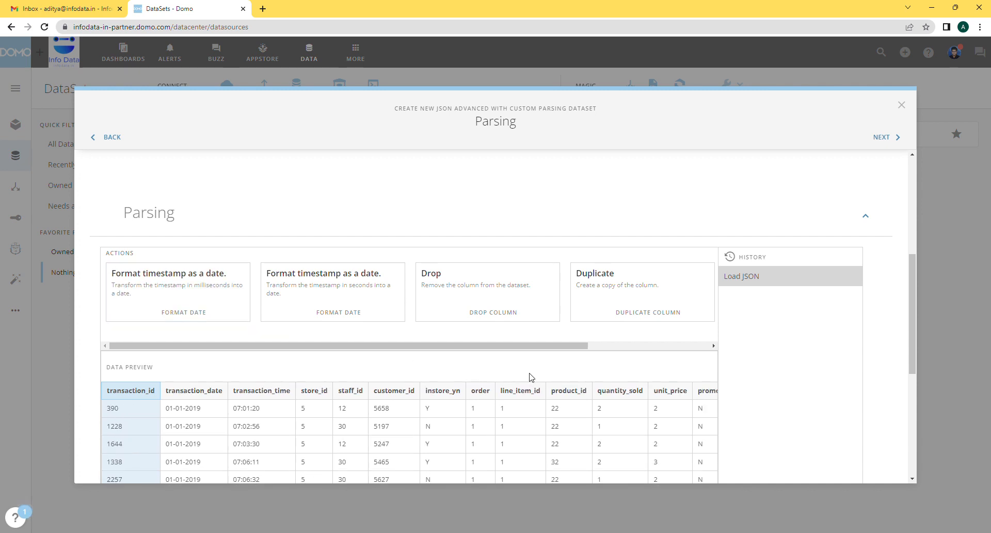
pyautogui.click(321, 398)
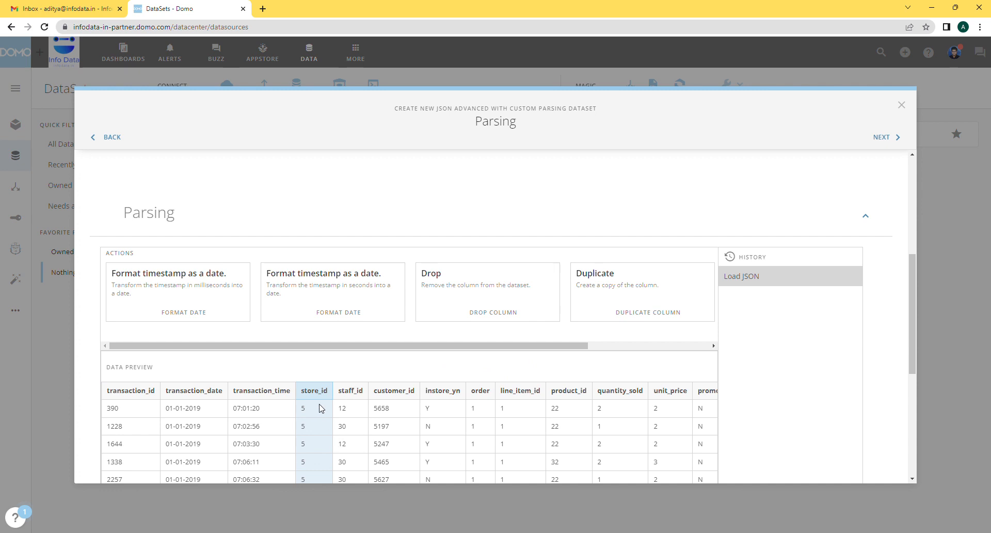
pyautogui.click(447, 297)
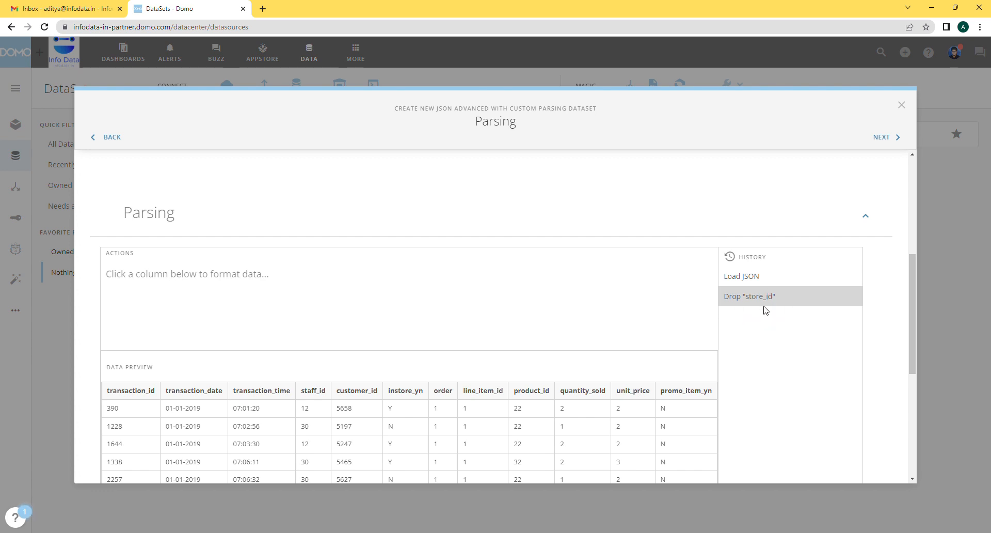
pyautogui.click(885, 138)
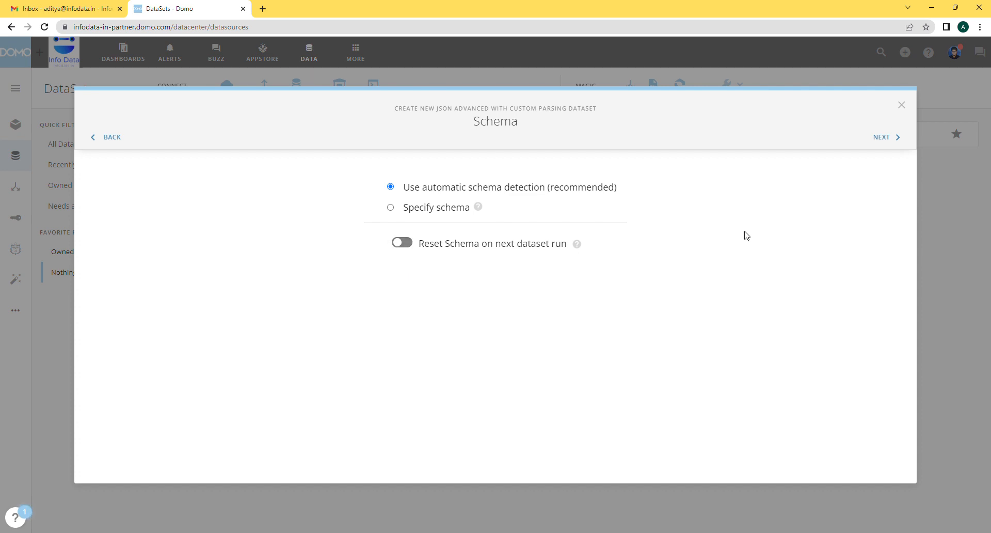
# Keep automatic schema detection and set the update interval to Manually with the Replace update method.
pyautogui.click(887, 142)
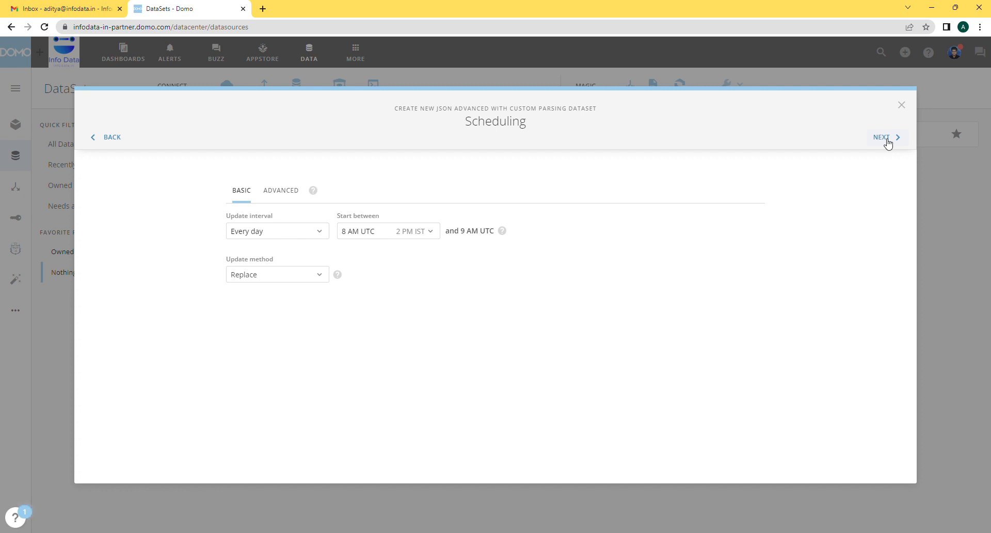
pyautogui.click(317, 238)
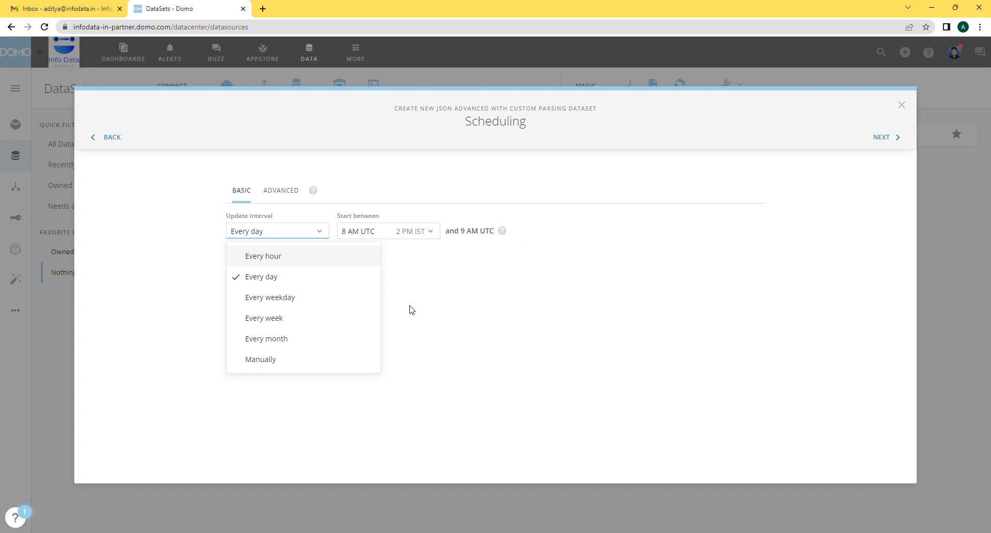
pyautogui.click(347, 362)
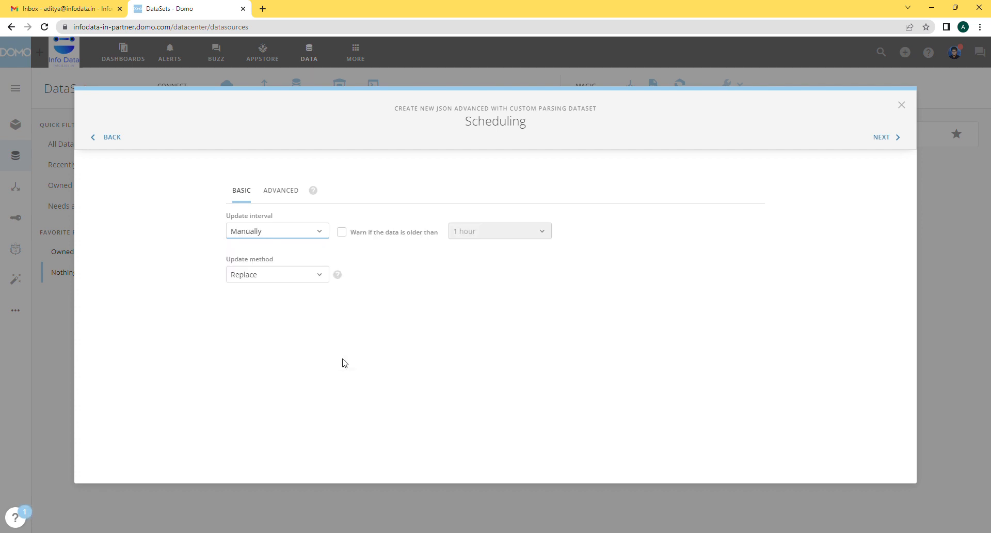
pyautogui.click(306, 278)
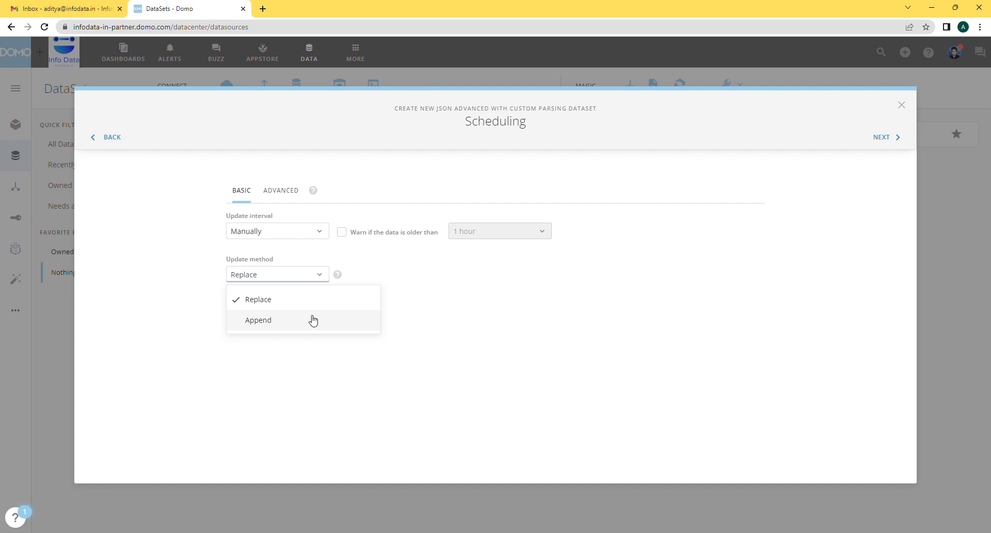
pyautogui.click(885, 138)
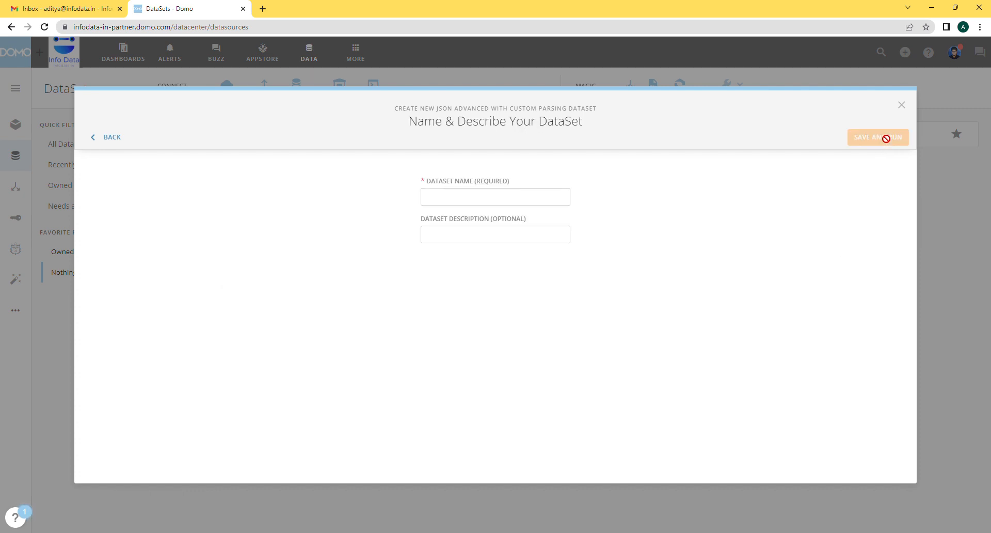
# Name the dataset Sales Upload JSON, save and run it, and display its data table.
pyautogui.click(510, 197)
pyautogui.write('Sales Upload JSON')
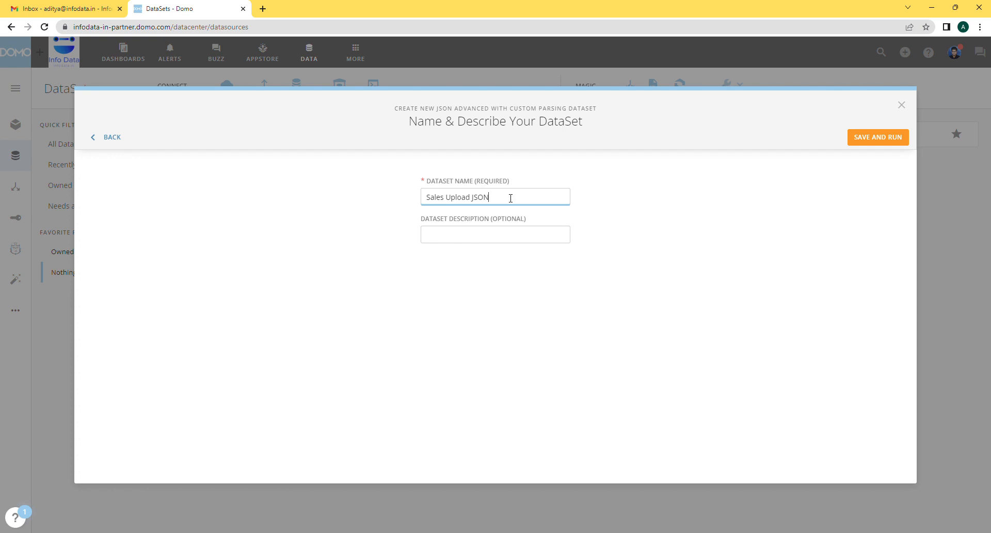
pyautogui.click(880, 141)
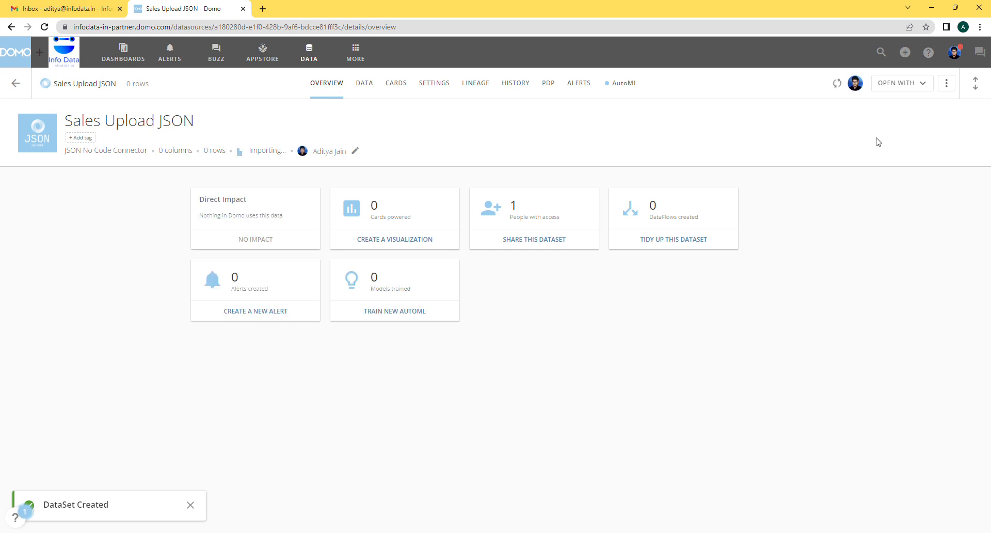
pyautogui.click(374, 89)
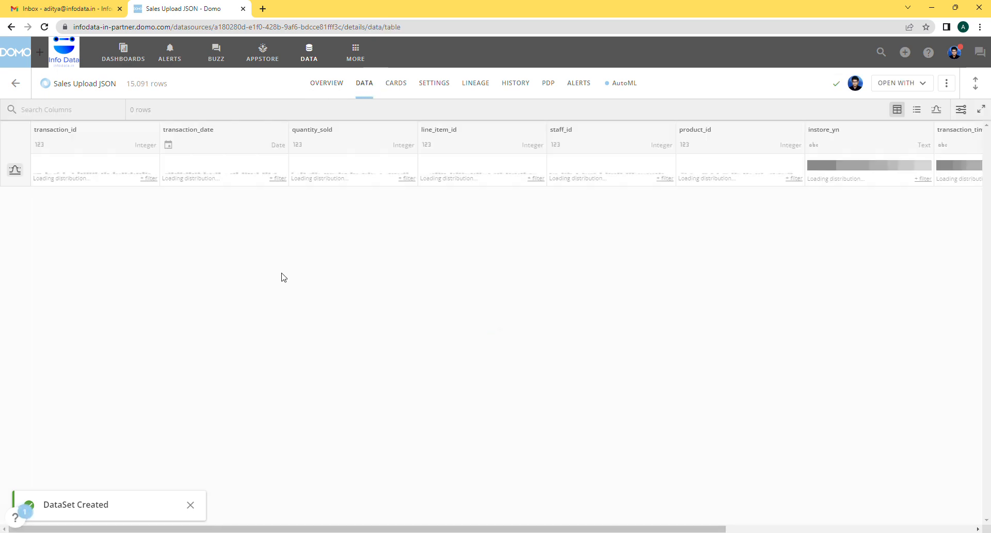